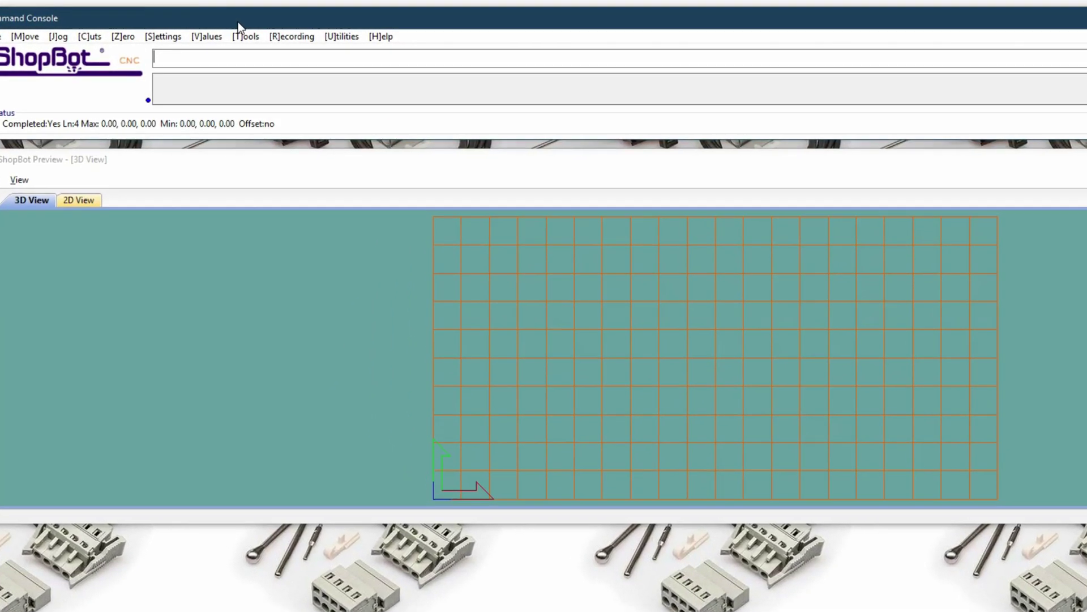
Step: Launch the Copy Machine tool from the Tools menu and move its window aside
click(249, 37)
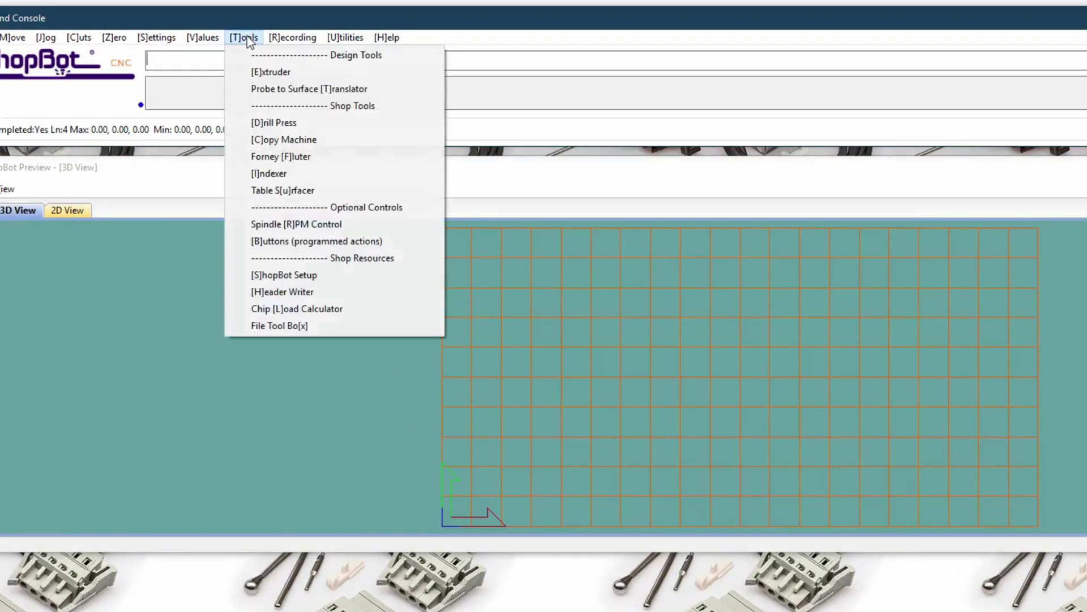
click(294, 142)
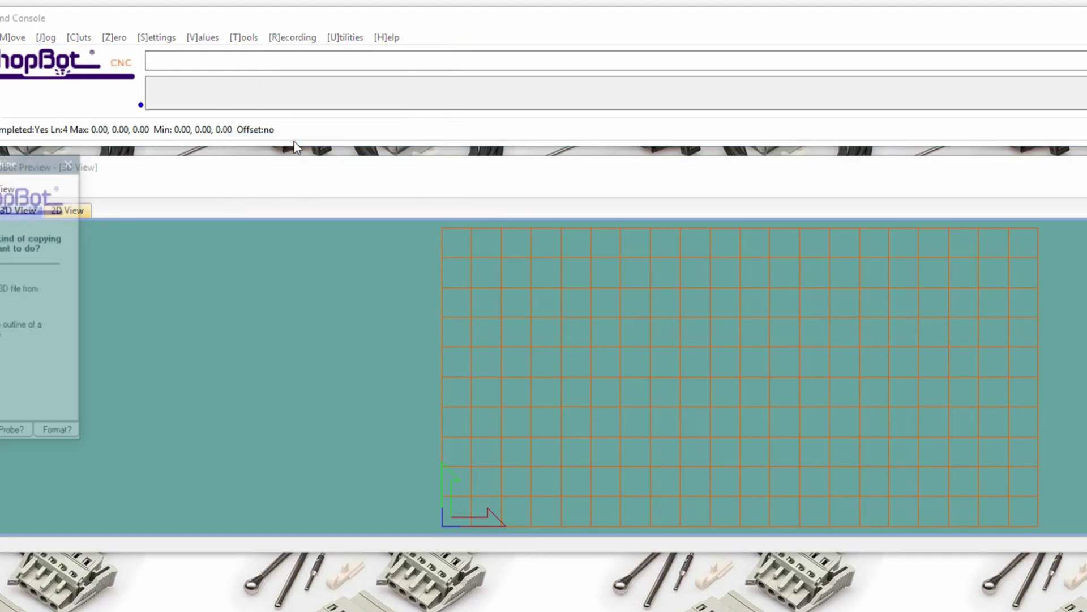
drag(23, 164, 214, 152)
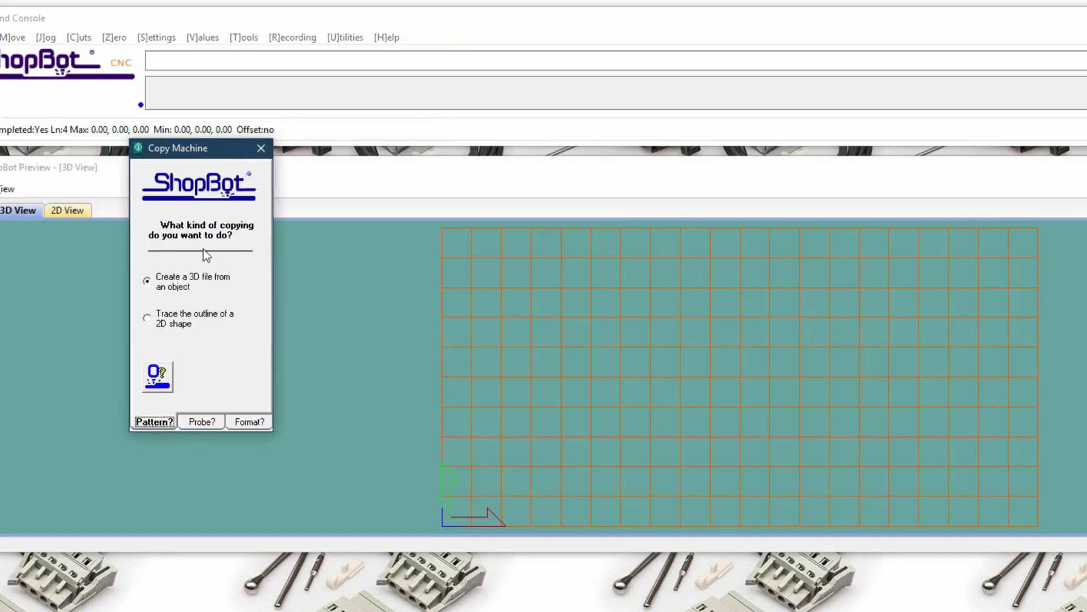
Step: Choose 3D probing with sbp output and accept the 6 x 6, 0.01 step-over settings
click(201, 422)
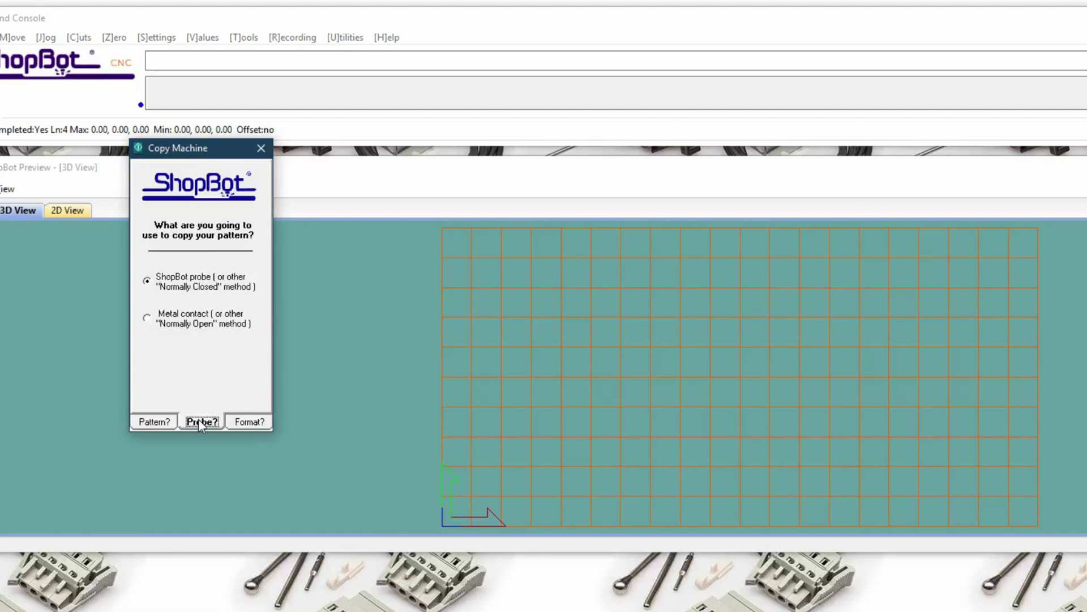
click(260, 422)
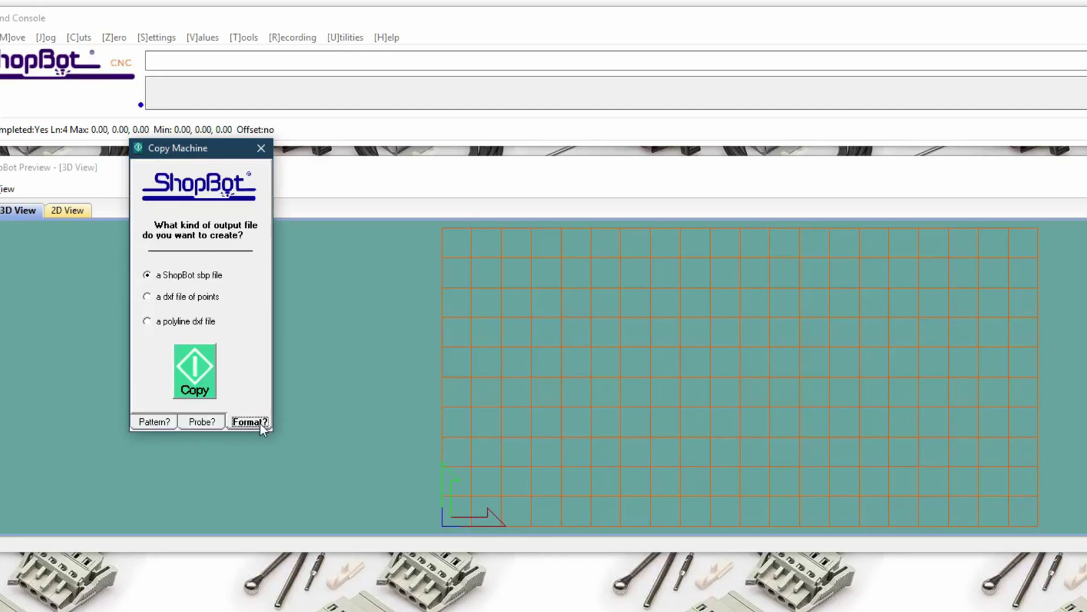
click(203, 371)
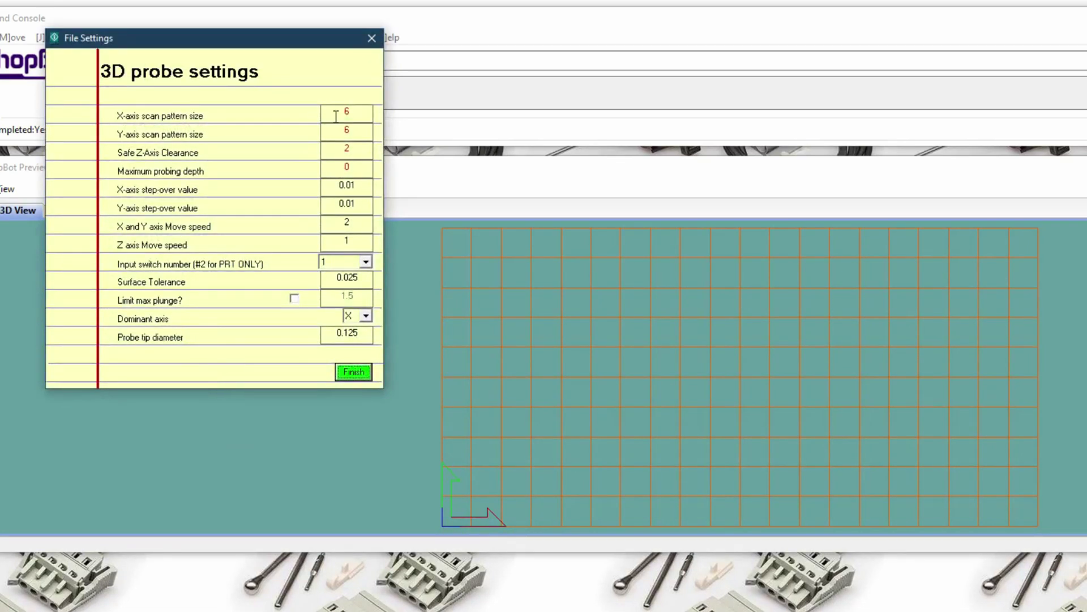
click(360, 376)
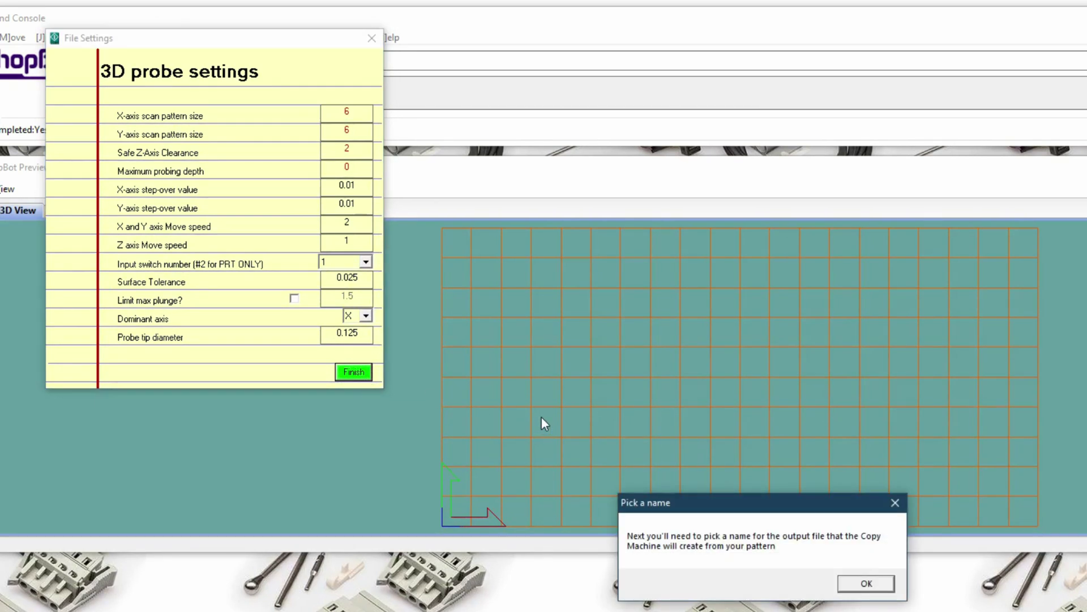
drag(783, 512, 781, 465)
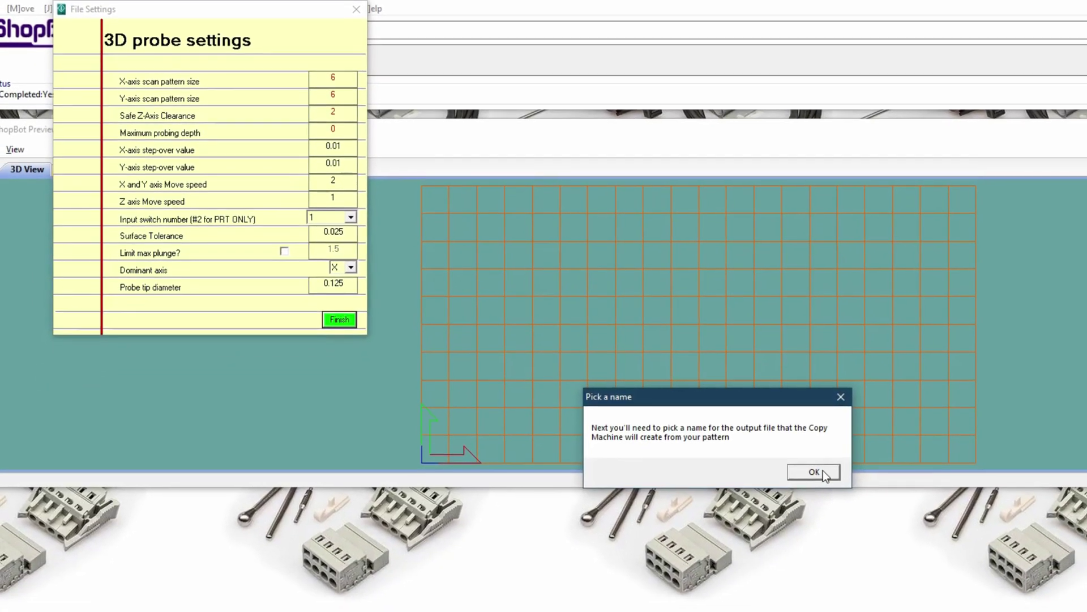
Step: Rename the suggested output from my_scanned.sbp to my&scanned.sbp and save it in SbParts
click(821, 473)
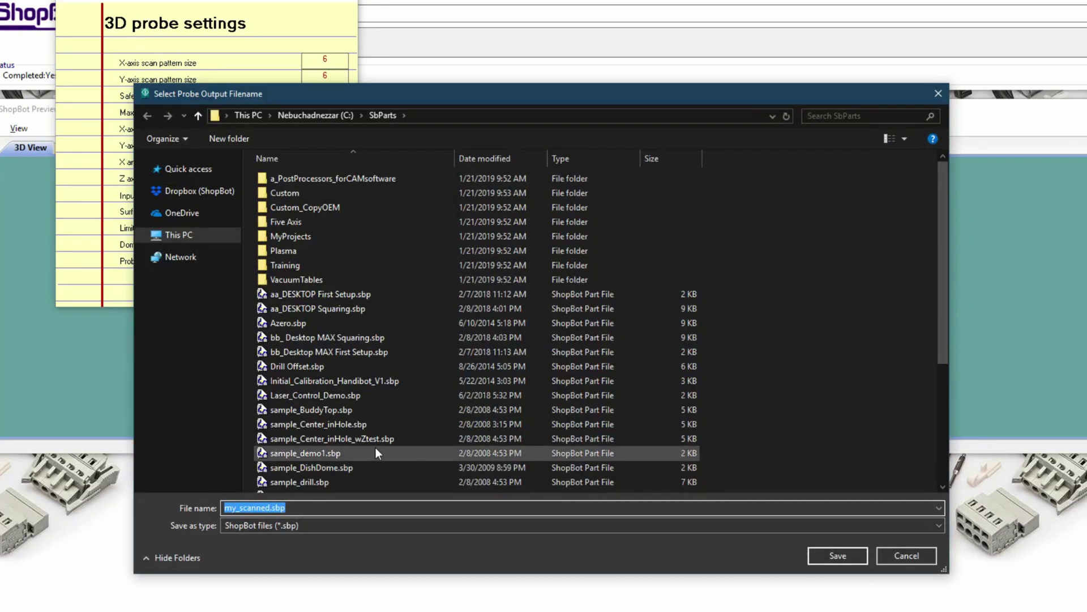
click(300, 511)
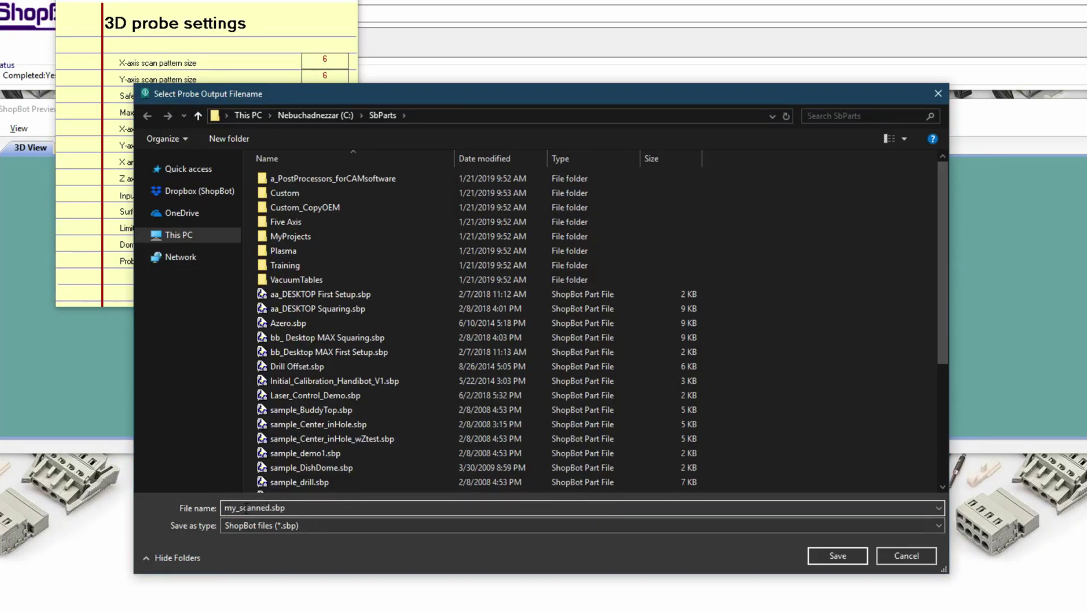
key(BackSpace)
text(&)
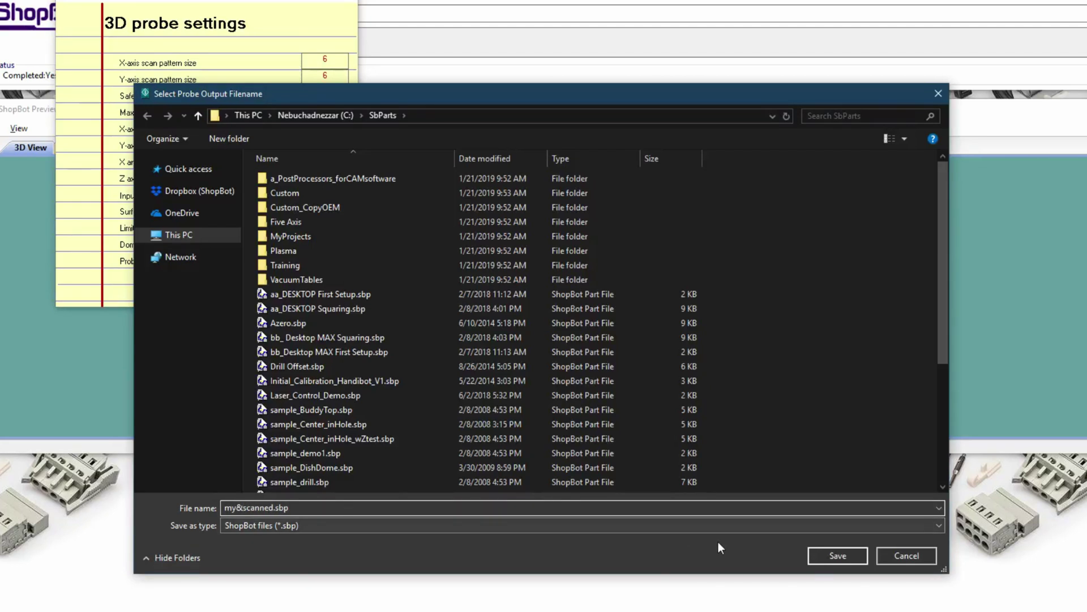
click(828, 558)
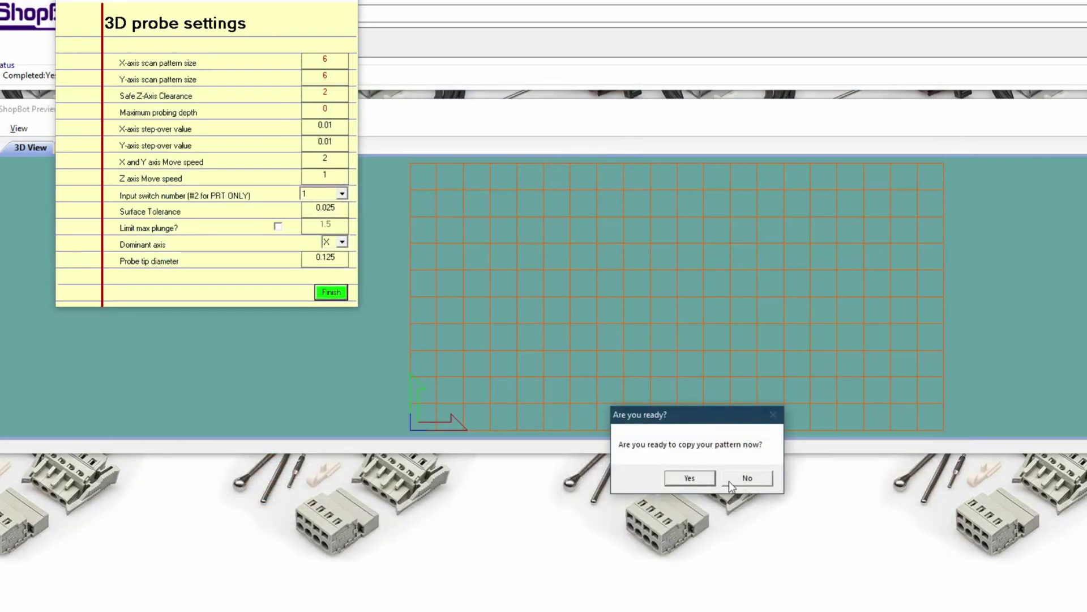
Step: Confirm copying in preview-only mode, keep the current start position, and begin scanning
click(688, 477)
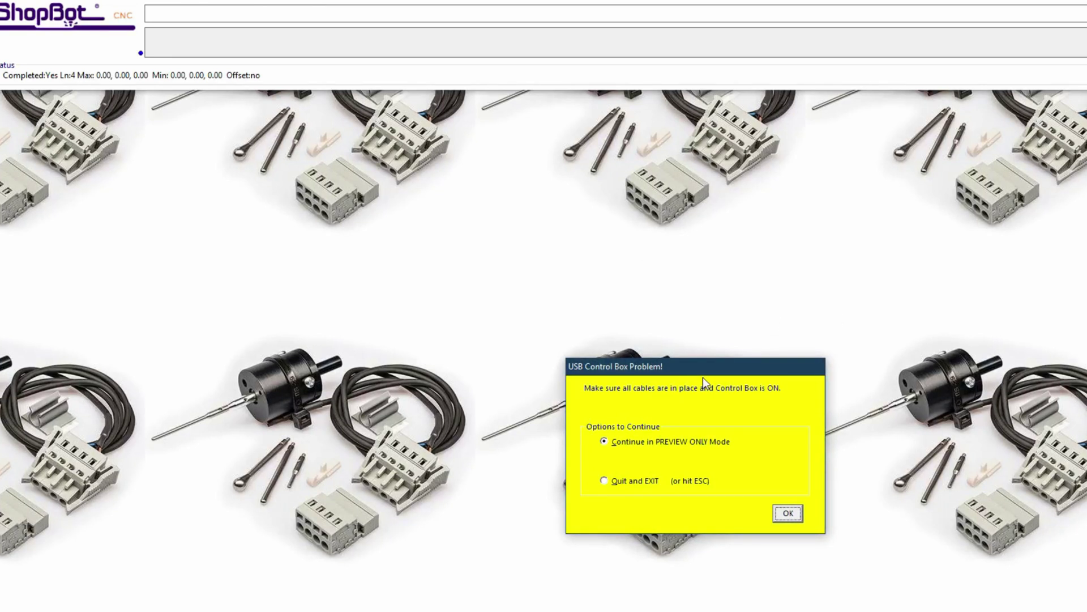
click(787, 514)
click(787, 514)
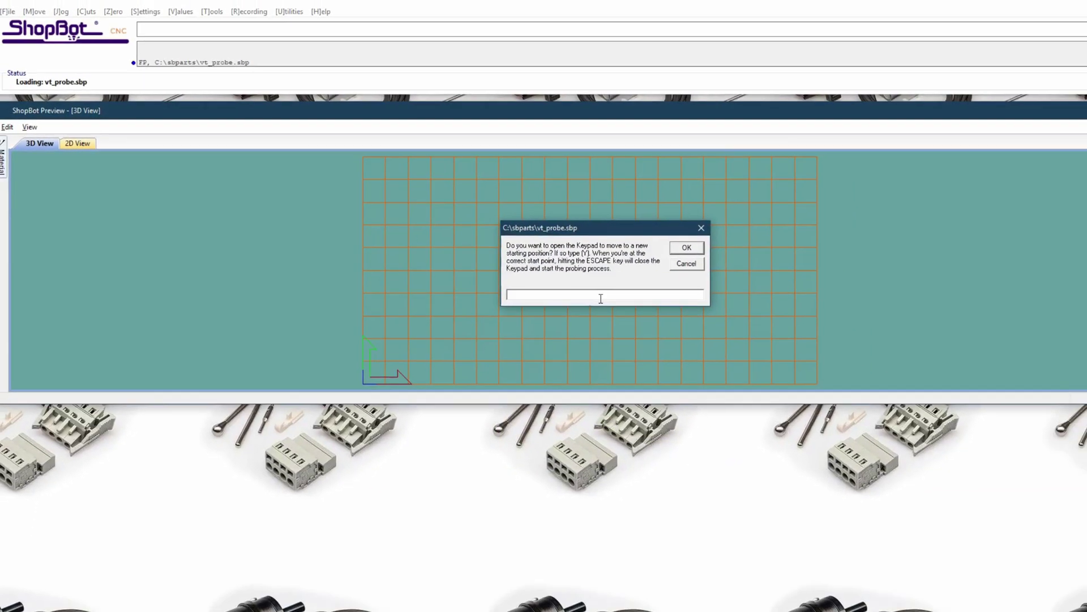
key(Return)
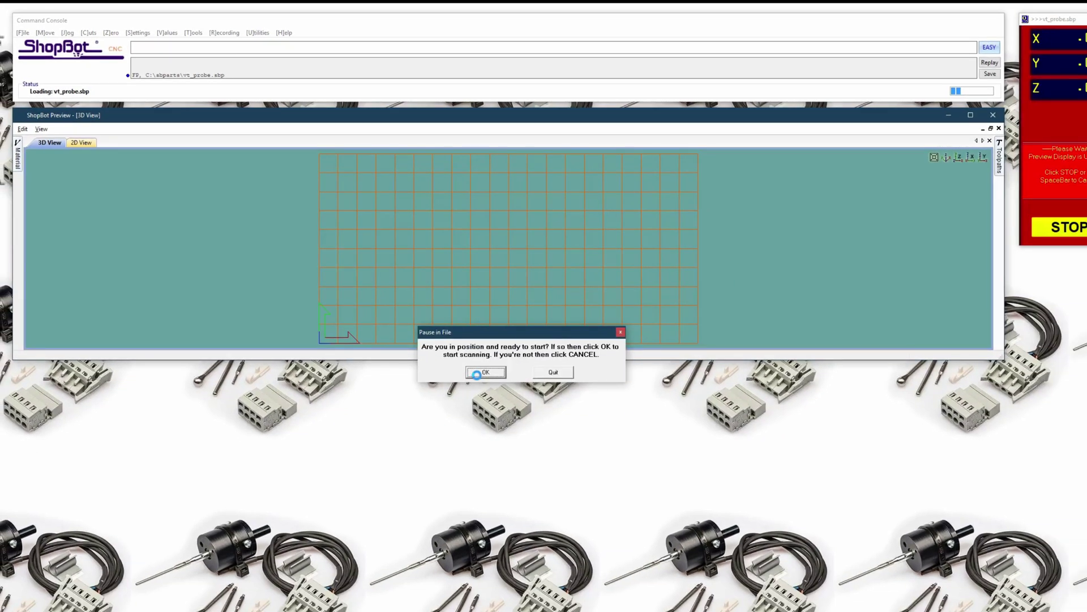
click(477, 375)
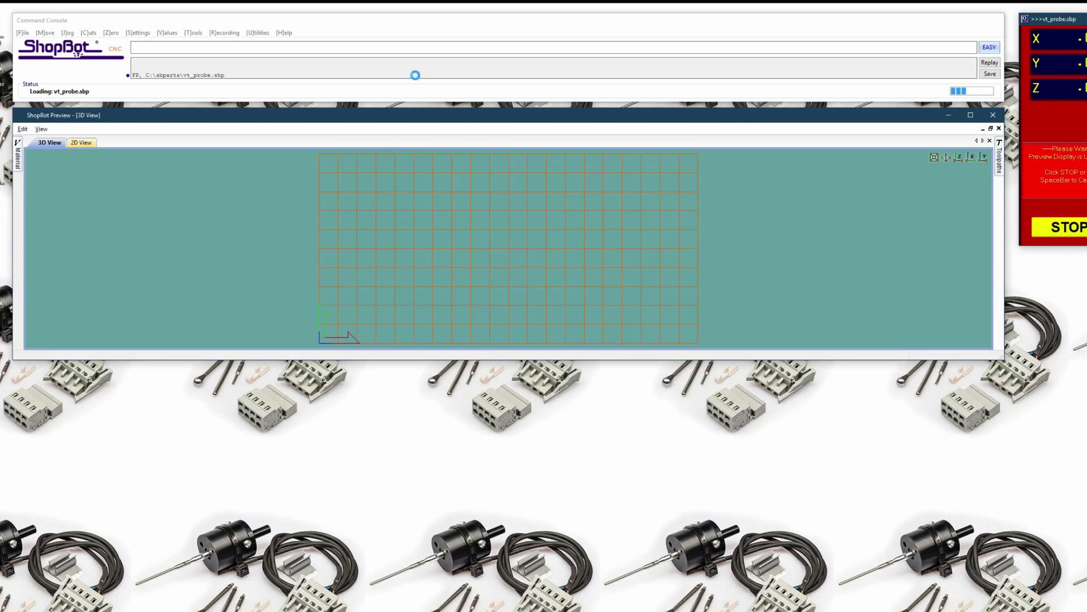
Step: Halt the running vt_probe.sbp routine from the console and quit the paused file
click(378, 73)
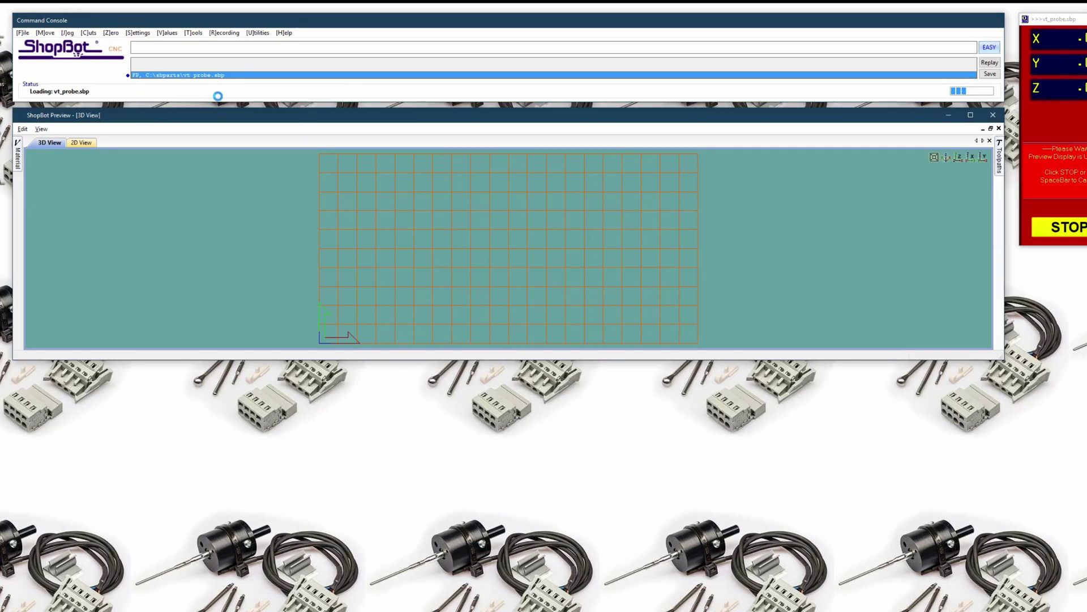
click(1067, 229)
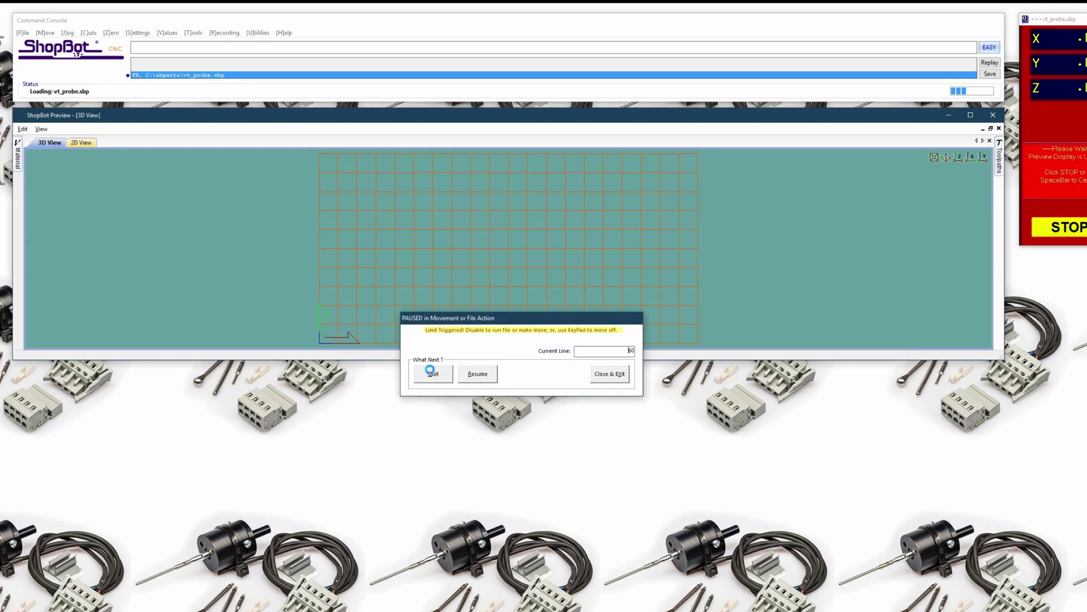
click(432, 372)
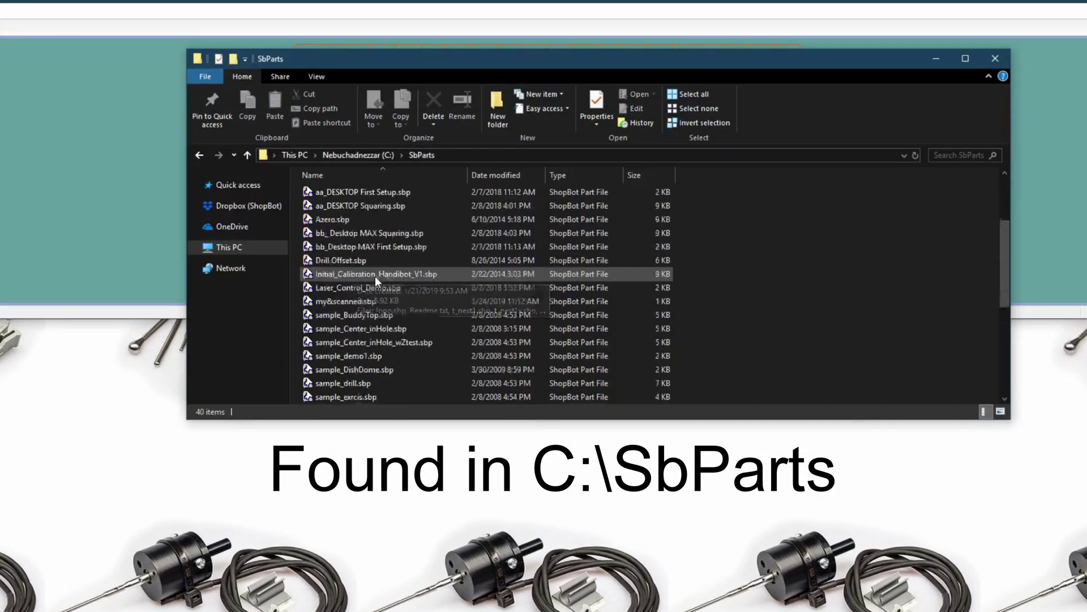
Step: Scroll the SbParts list to vt_probe.sbp and open it in ShopBot Edit
scroll(375, 276, down, 8)
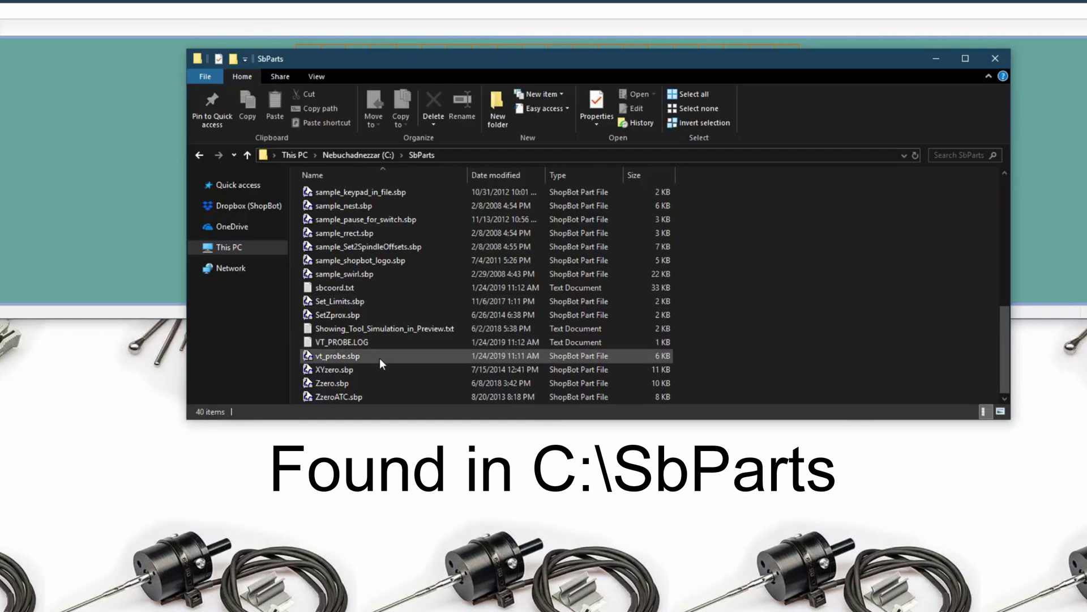
click(379, 358)
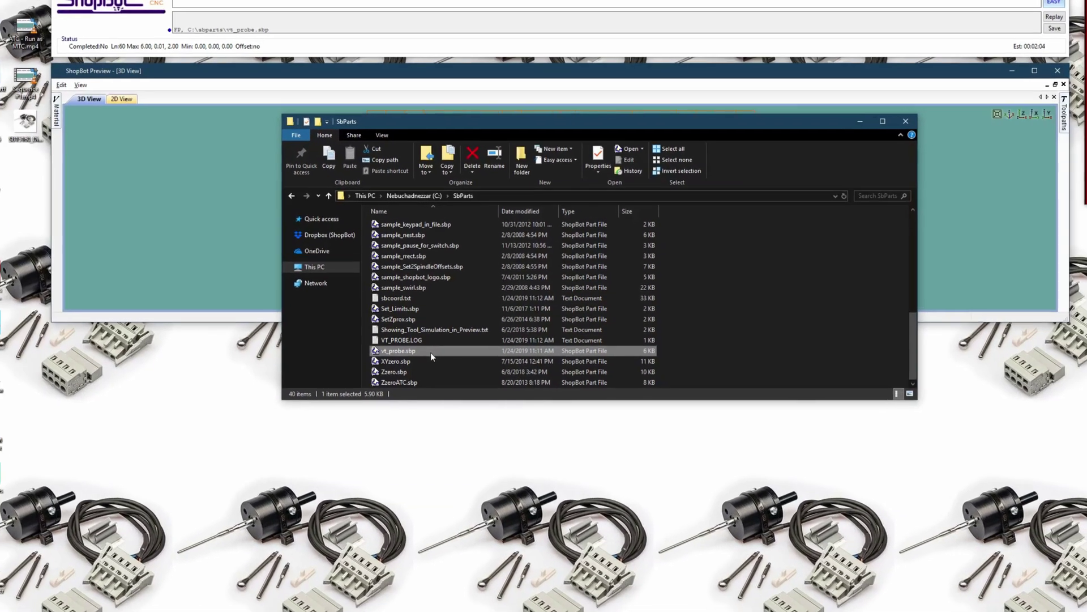
double_click(399, 351)
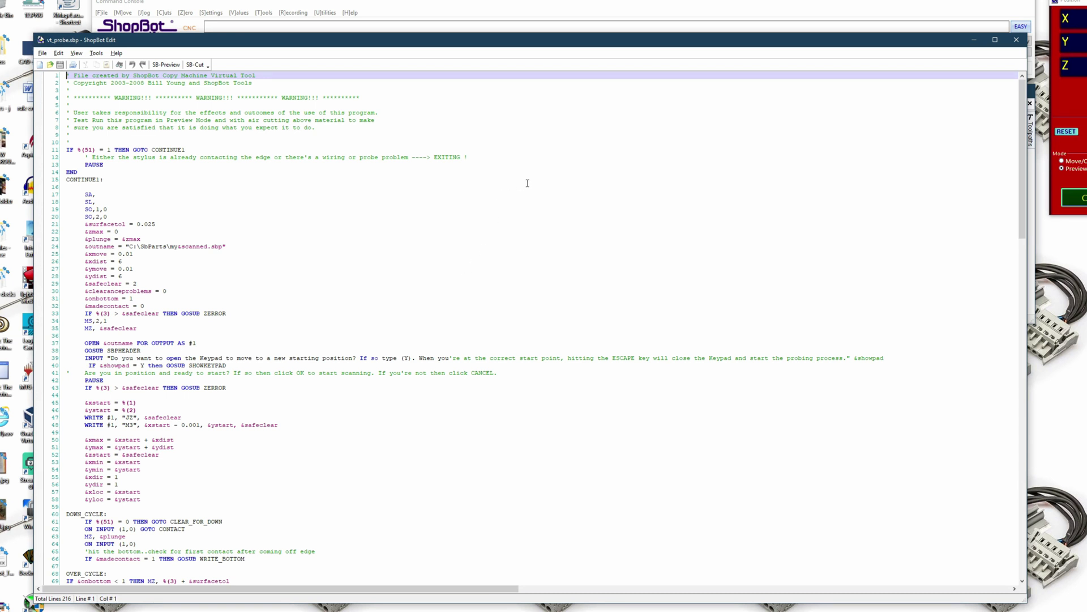
Step: Search the code for 'outname' with Edit > Find until line 24's &outname assignment is highlighted
click(539, 165)
key(ctrl+f)
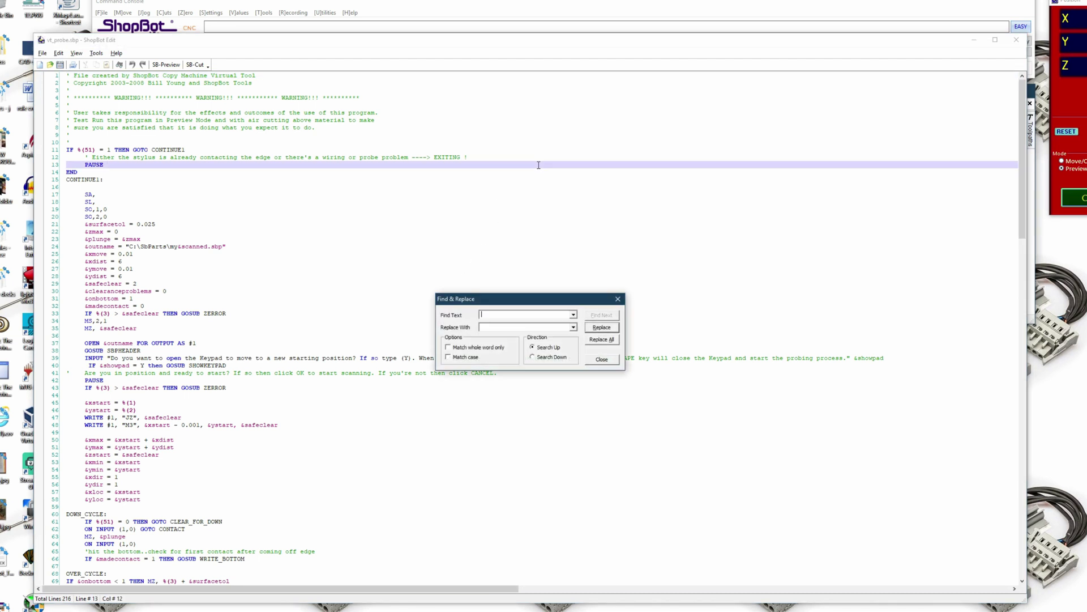
text(outname)
click(616, 299)
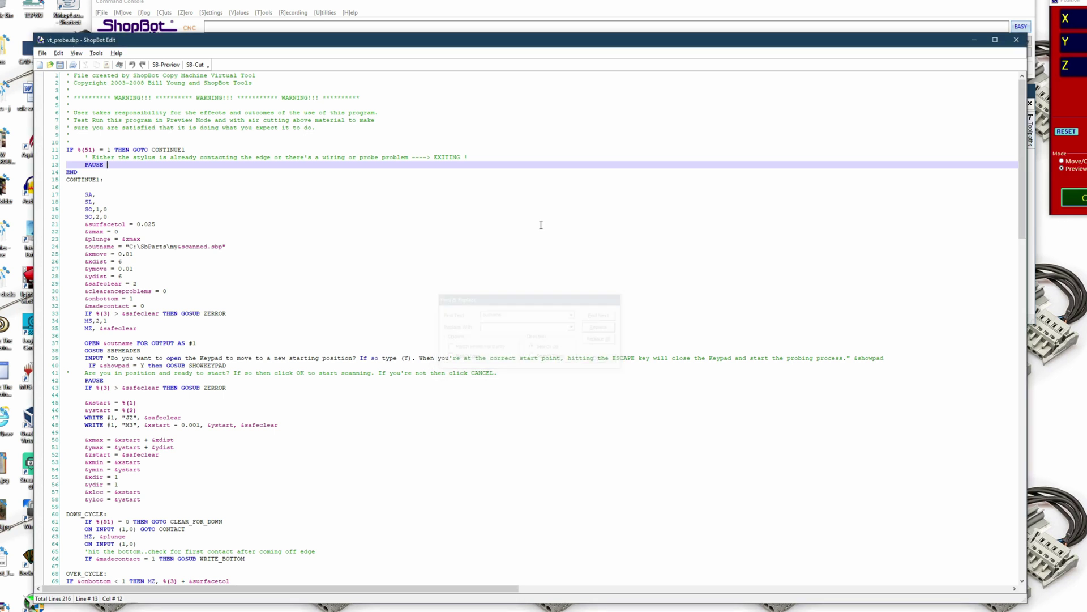
click(59, 54)
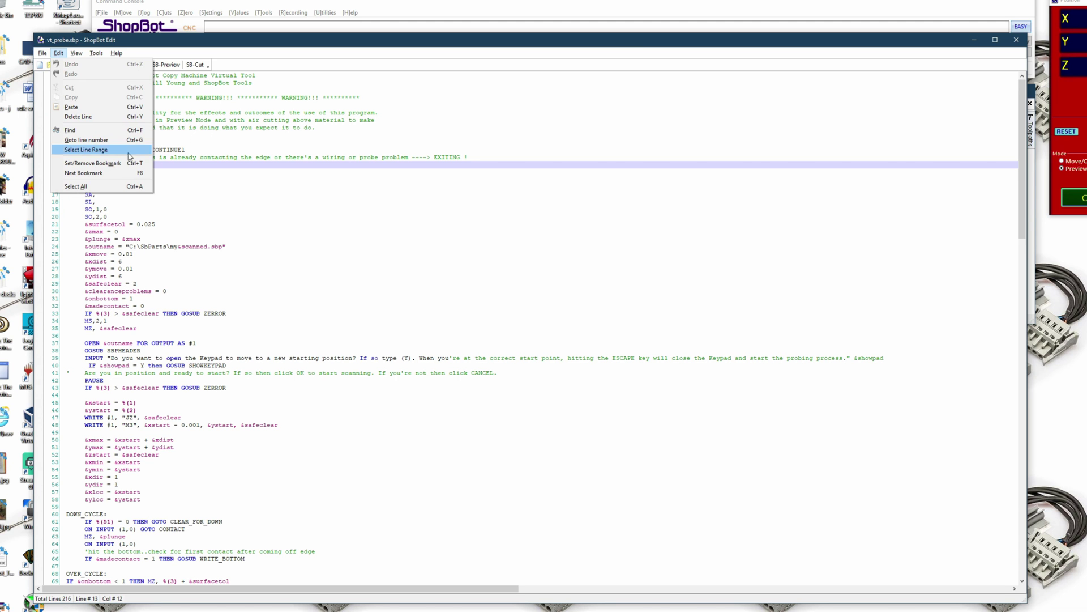
click(130, 131)
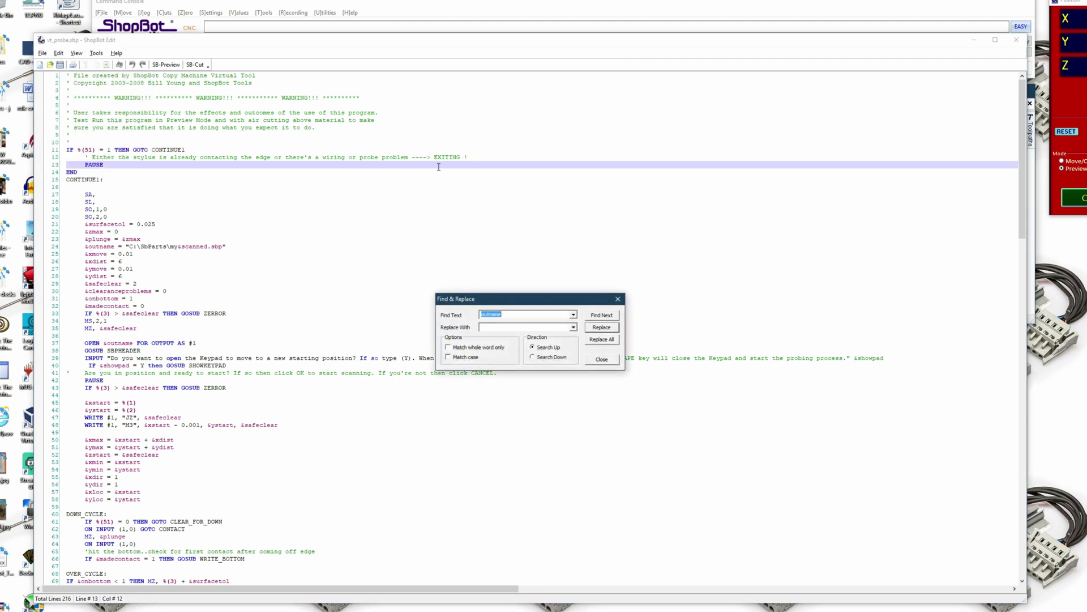
click(601, 314)
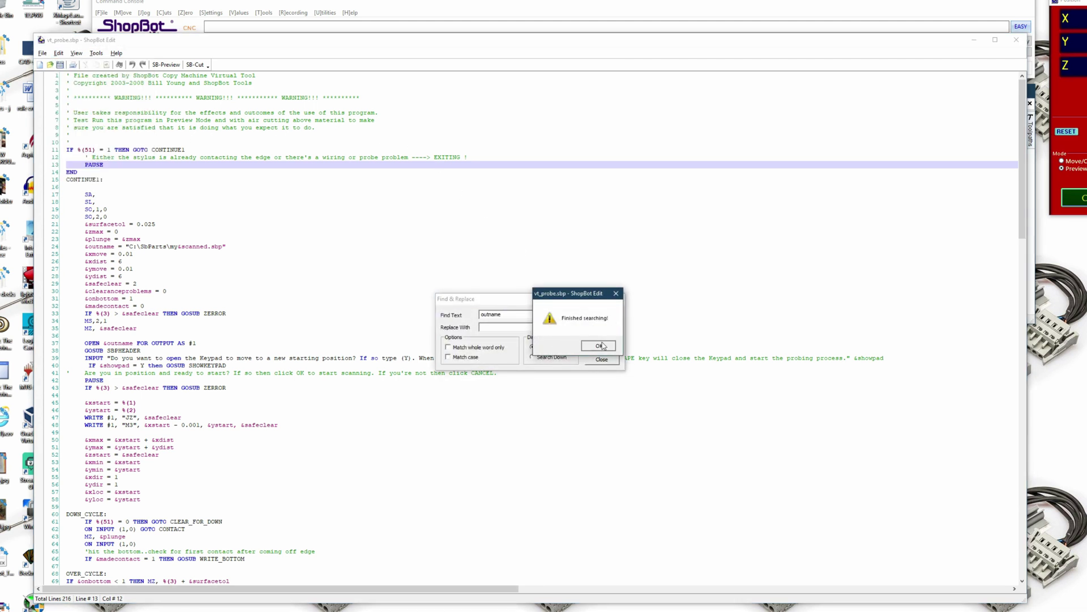
click(598, 345)
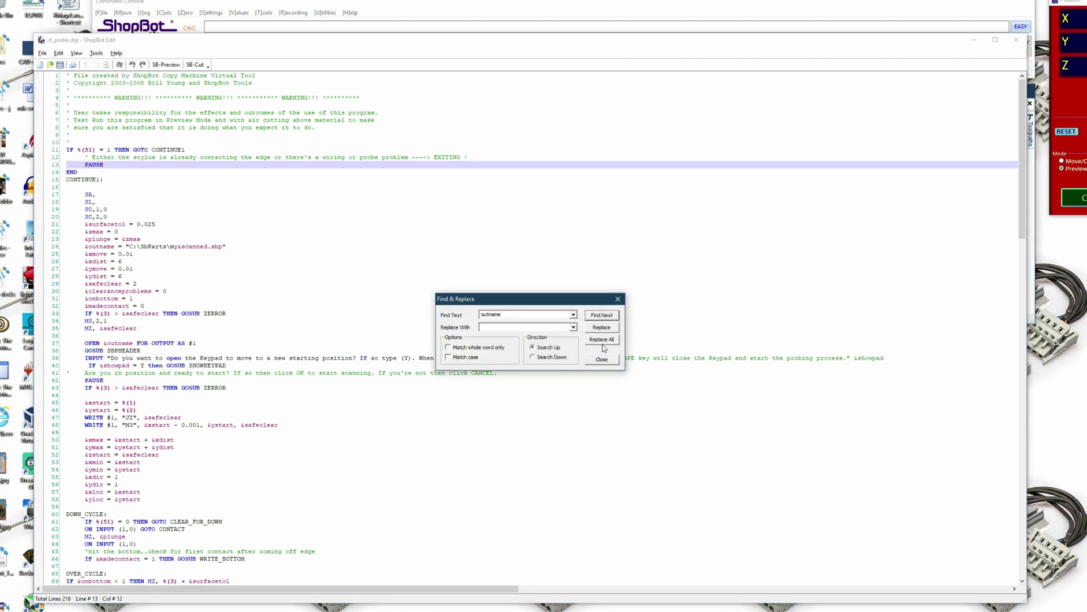
click(607, 316)
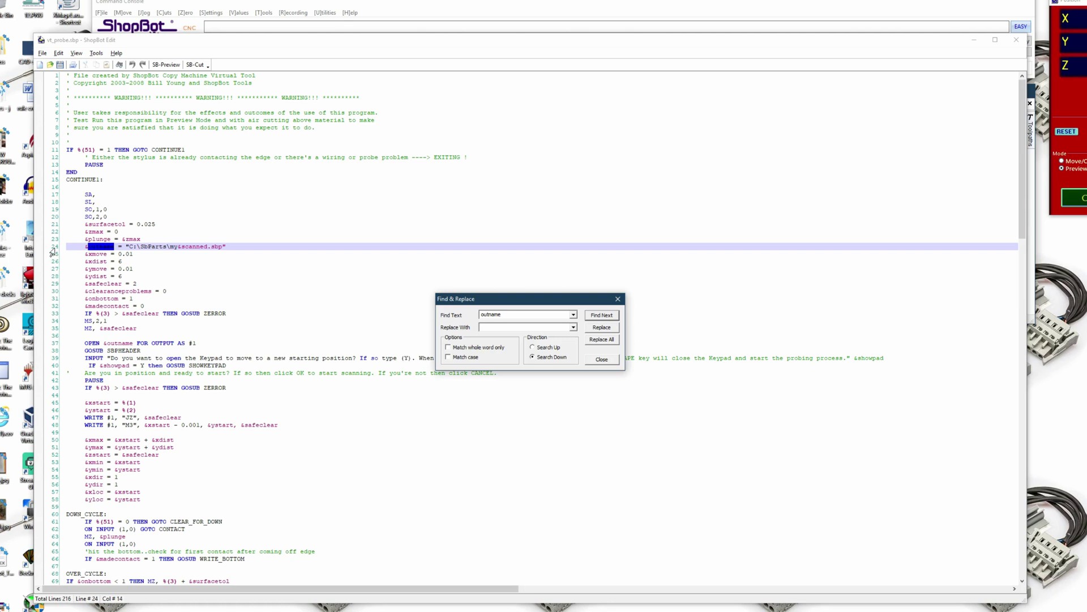
Step: Replace the & in line 24's path with an underscore, making my_scanned.sbp, then close ShopBot Edit
click(618, 299)
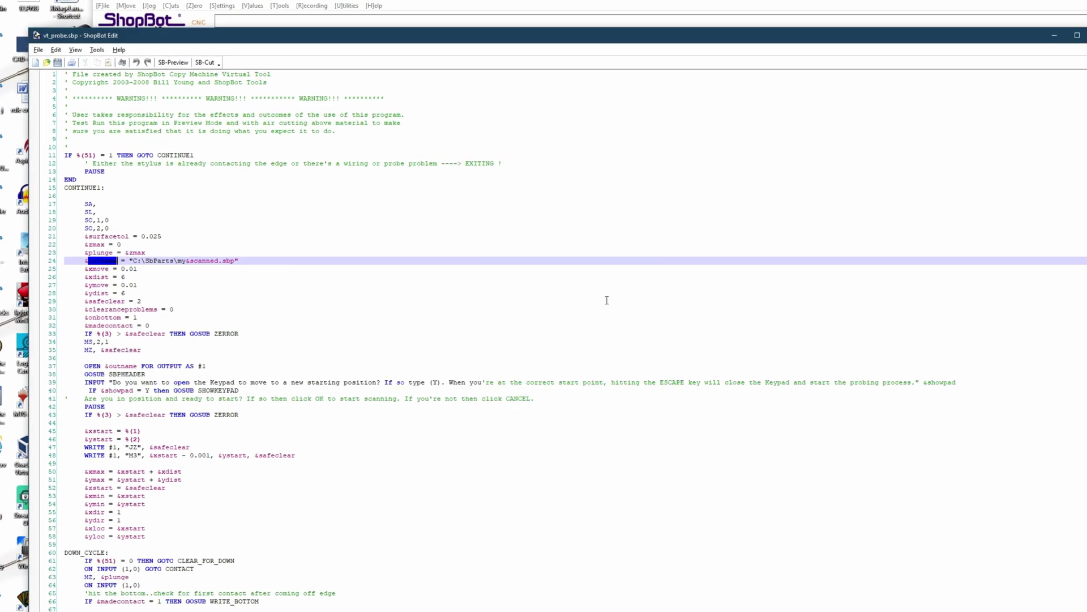
click(102, 268)
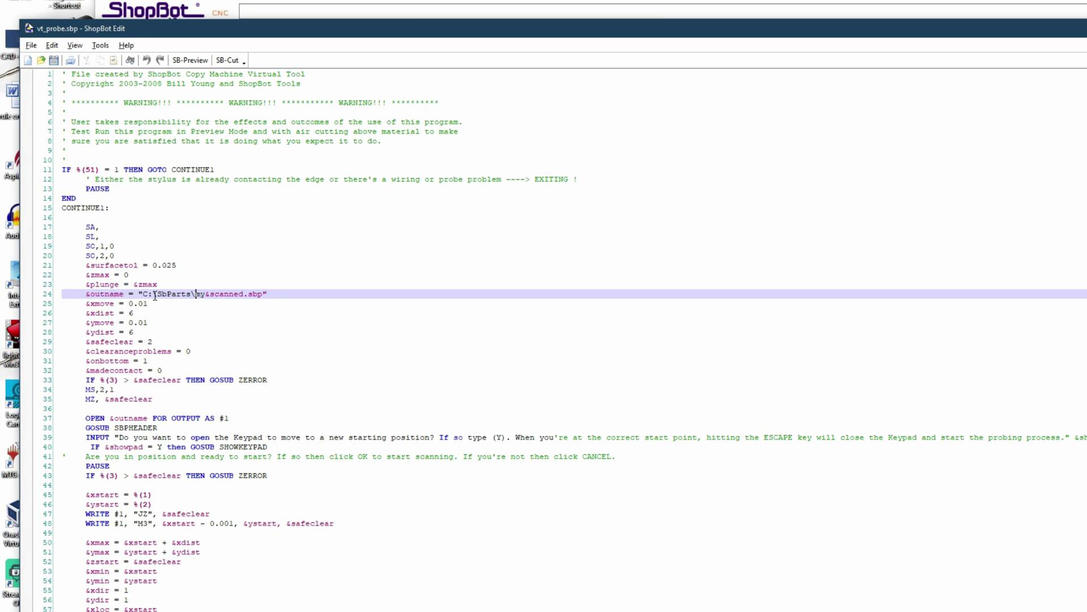
drag(141, 291, 285, 295)
click(285, 295)
click(214, 293)
click(31, 46)
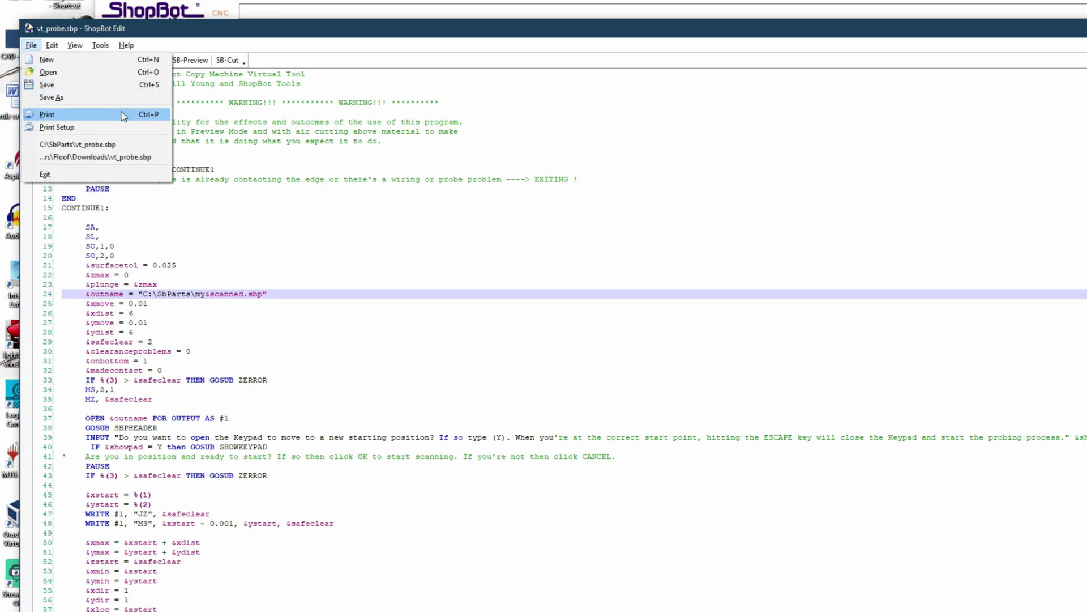
click(229, 277)
click(228, 277)
click(210, 294)
key(BackSpace)
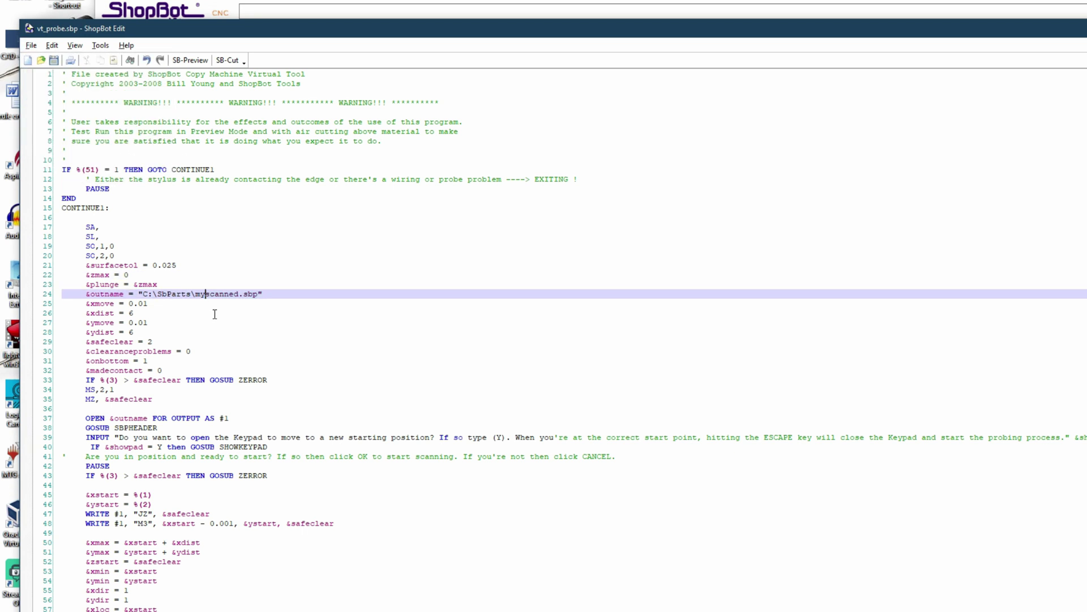
text(_)
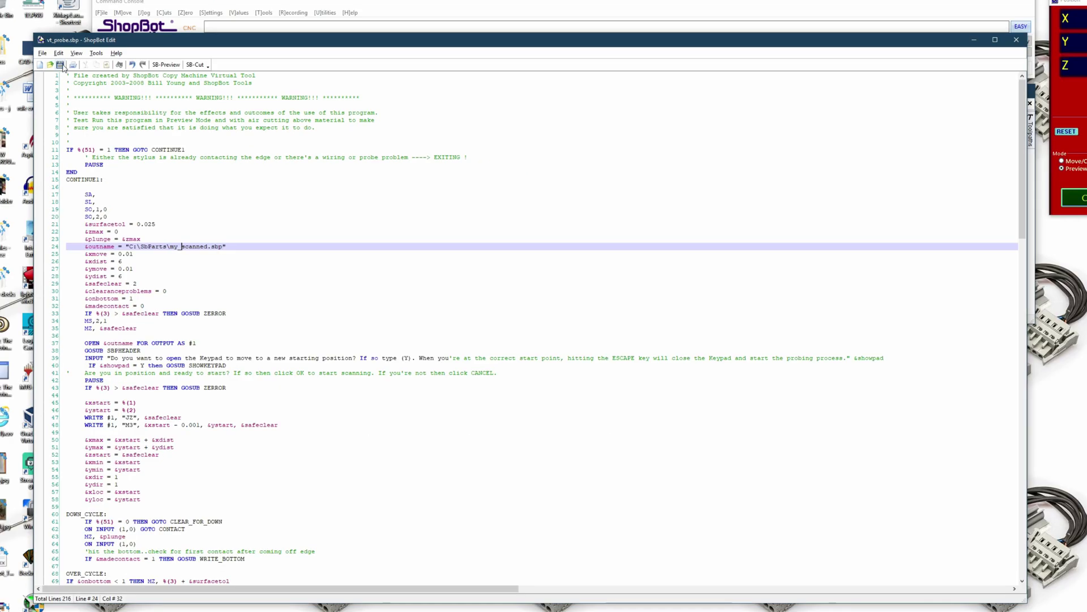
click(1016, 40)
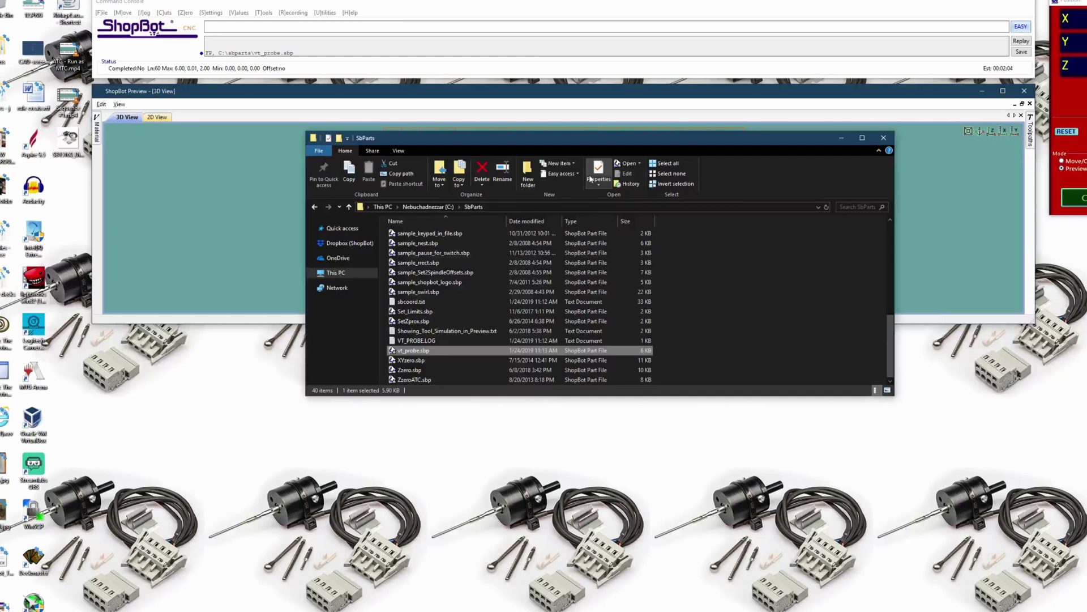